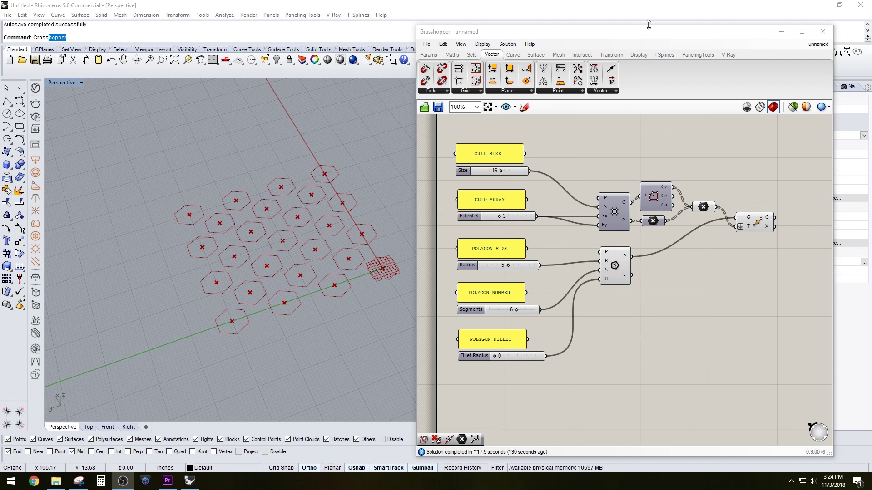
Move the Grasshopper editor aside, then zoom and orbit the Perspective view onto the hexagon grid.
drag(651, 33, 670, 21)
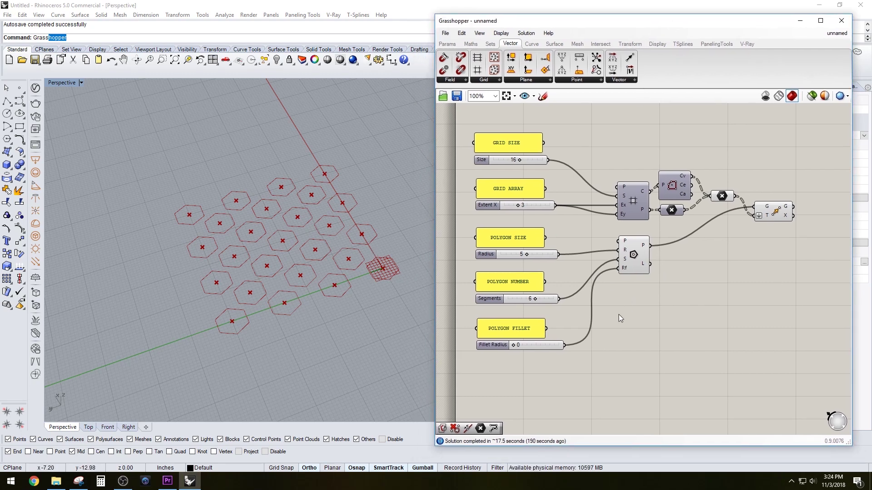
scroll(295, 241, up, 5)
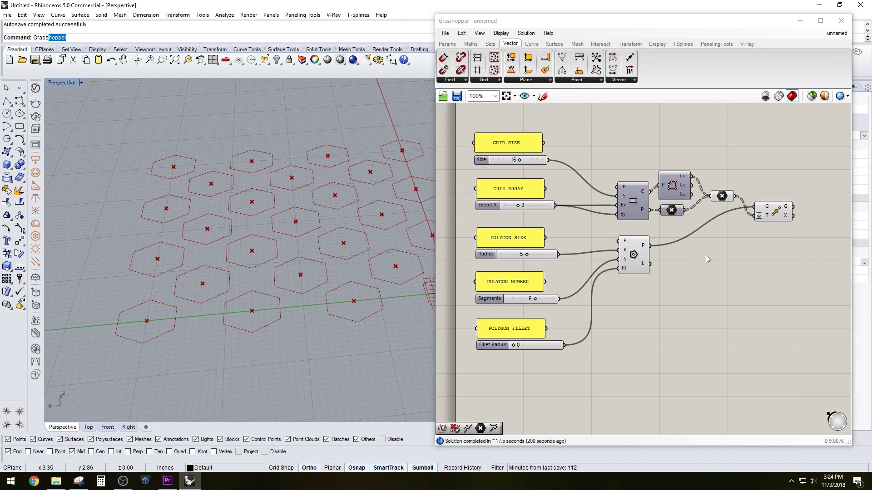
right_drag(350, 242, 357, 278)
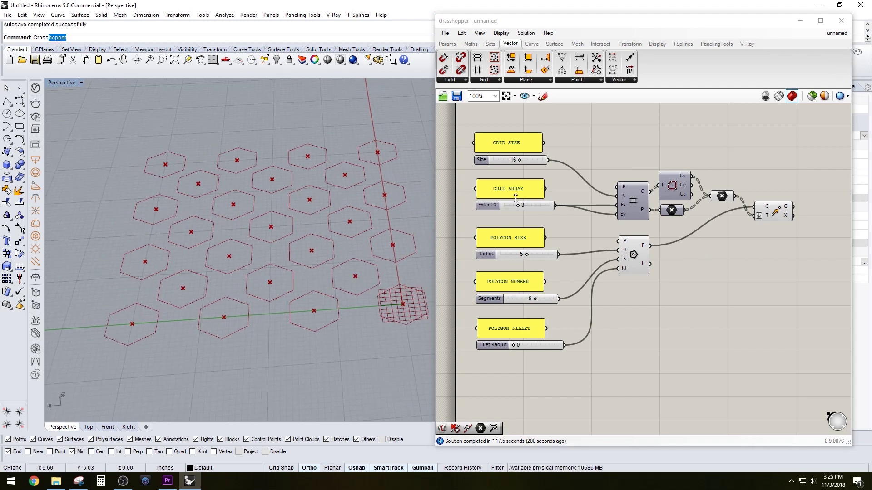
Set grid extent 4, grid size 17, 4 segments and radius 7, leaving fillet at 0.
drag(523, 207, 524, 208)
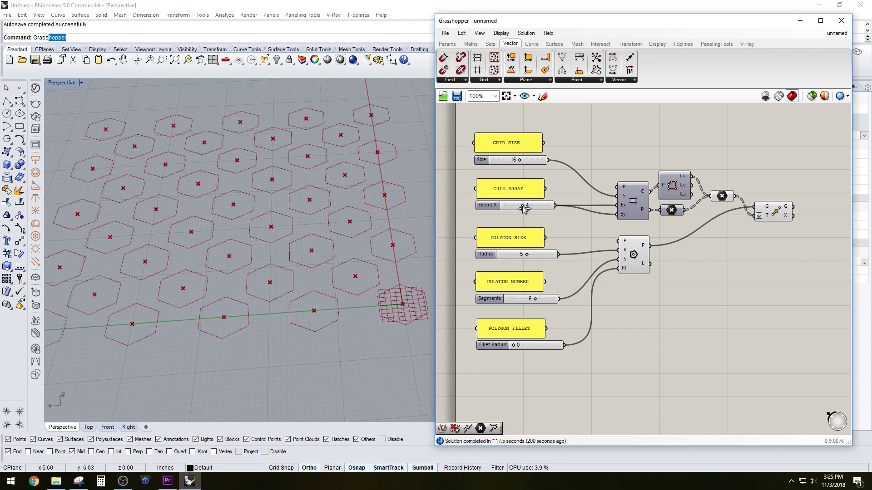
drag(516, 162, 522, 161)
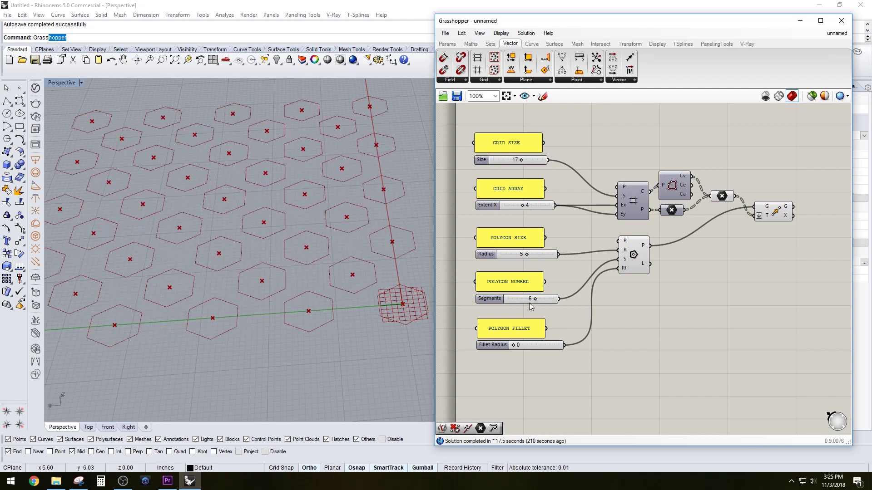
mouse_move(528, 256)
mouse_down()
mouse_move(545, 252)
mouse_move(526, 254)
mouse_up()
drag(535, 301, 524, 301)
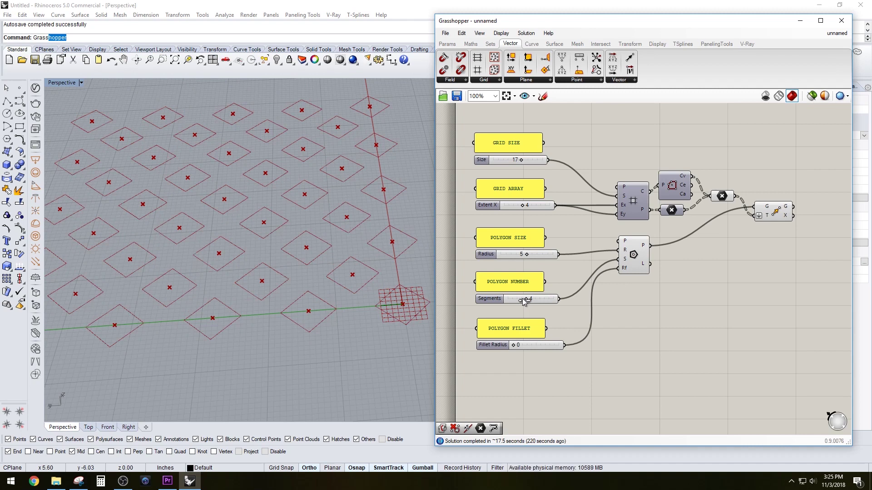
drag(525, 254, 537, 255)
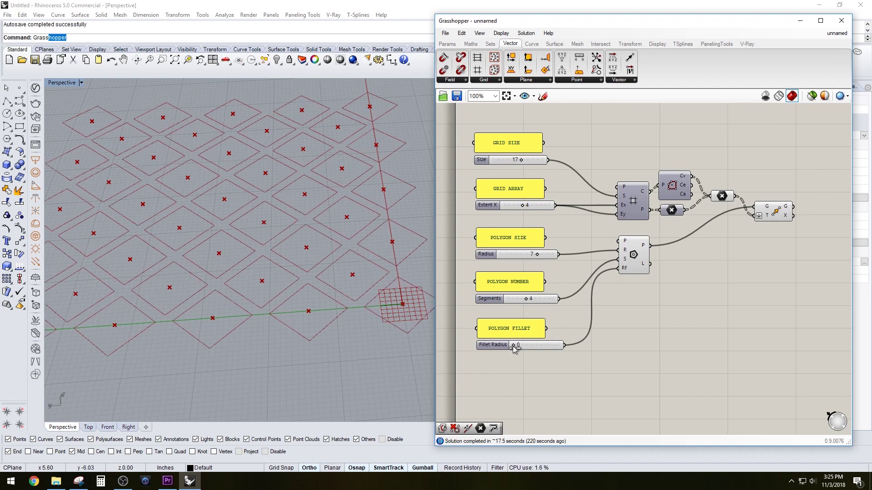
mouse_move(514, 346)
mouse_down()
mouse_move(527, 351)
mouse_move(511, 350)
mouse_move(520, 353)
mouse_up()
right_drag(593, 293, 601, 303)
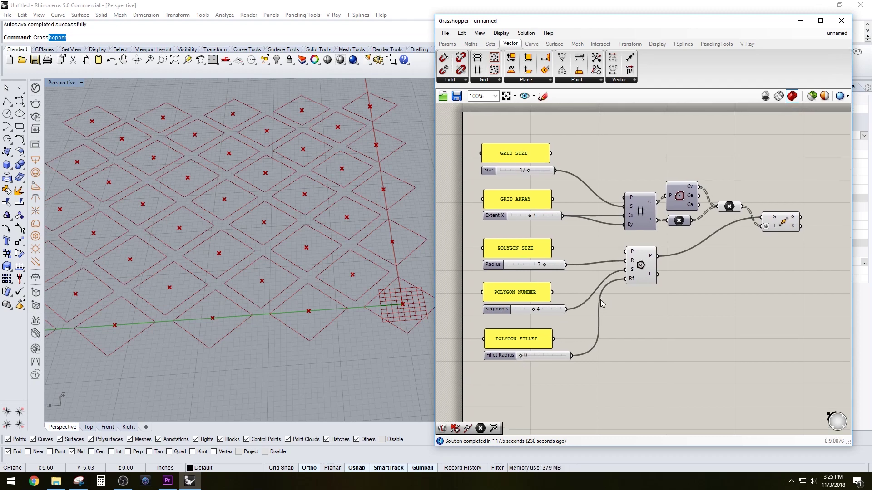
Turn off preview on the Move and grid-point components to hide the polygons and points.
click(793, 222)
right_click(792, 223)
click(780, 240)
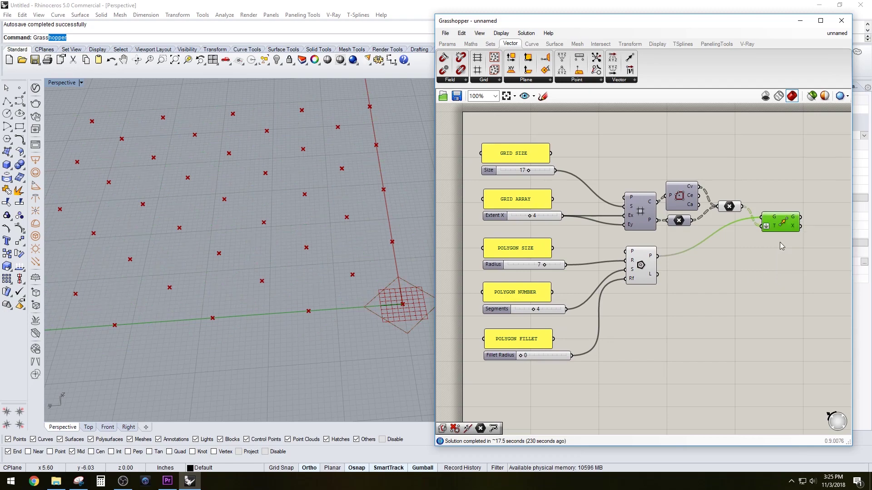
click(713, 287)
click(726, 207)
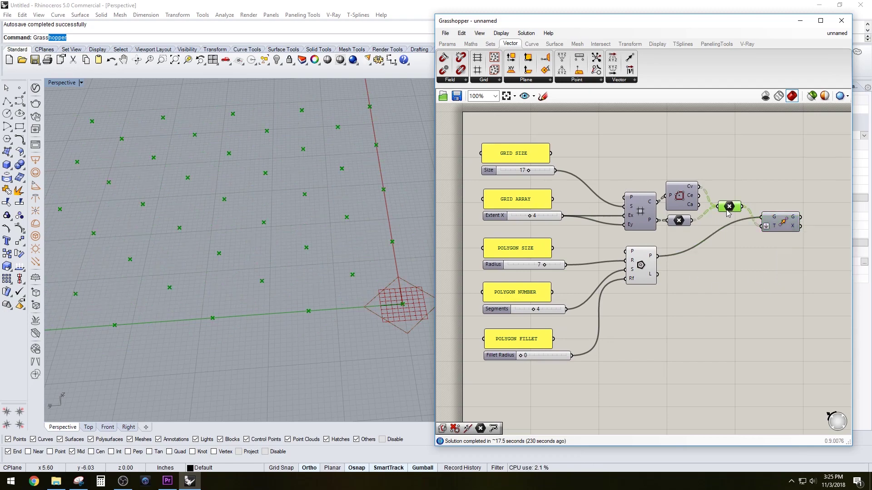
right_click(725, 207)
click(741, 228)
click(650, 294)
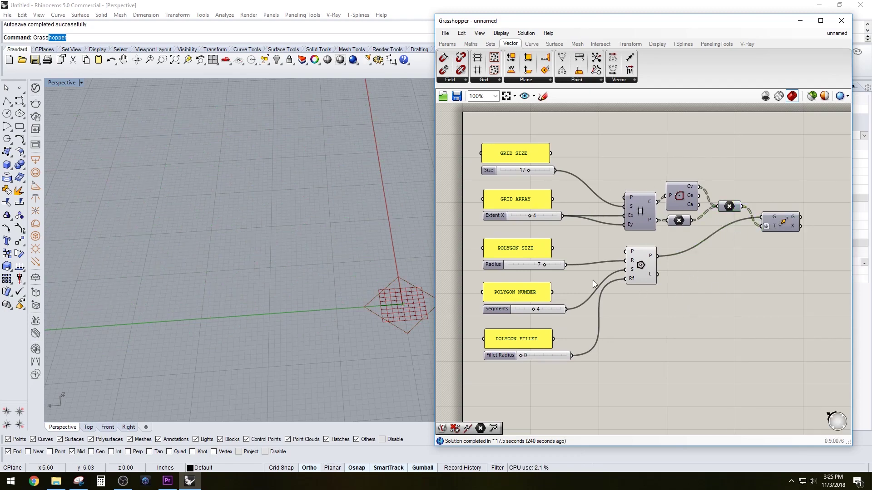
Enlarge the base diamond by setting the polygon radius slider to 8.
scroll(649, 268, up, 3)
shift+right_drag(337, 293, 190, 250)
scroll(256, 209, up, 5)
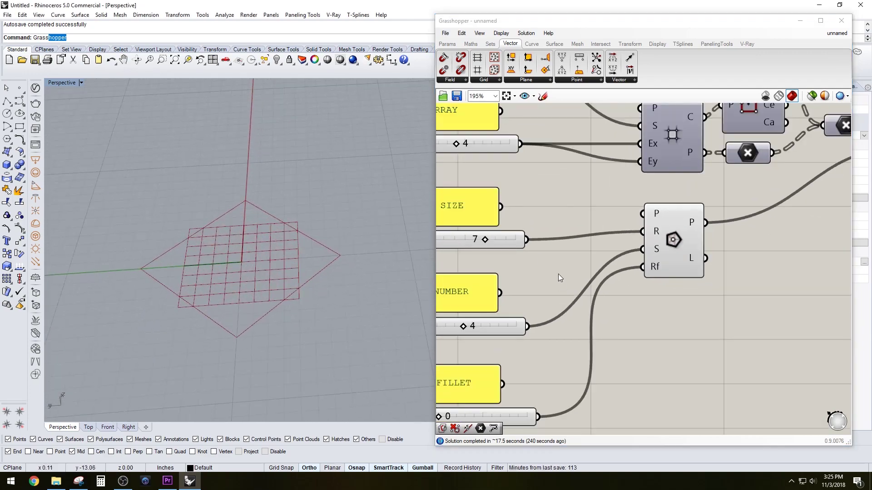
scroll(560, 278, down, 2)
click(718, 243)
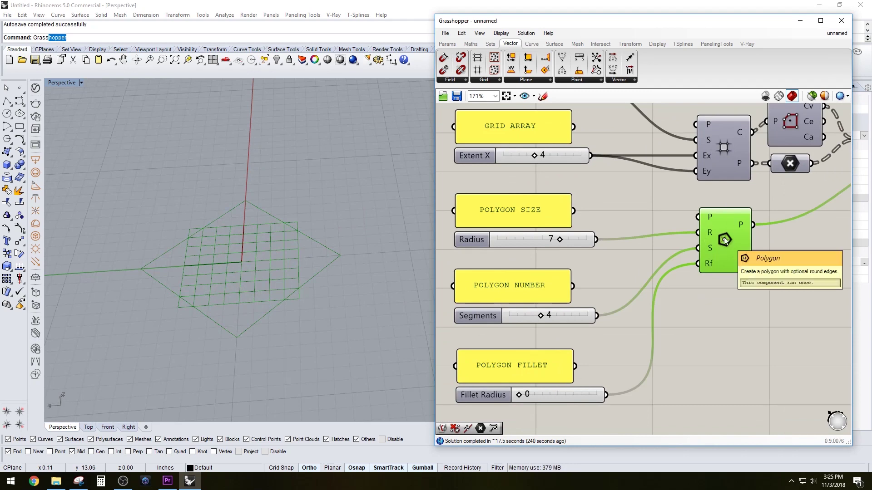
click(730, 198)
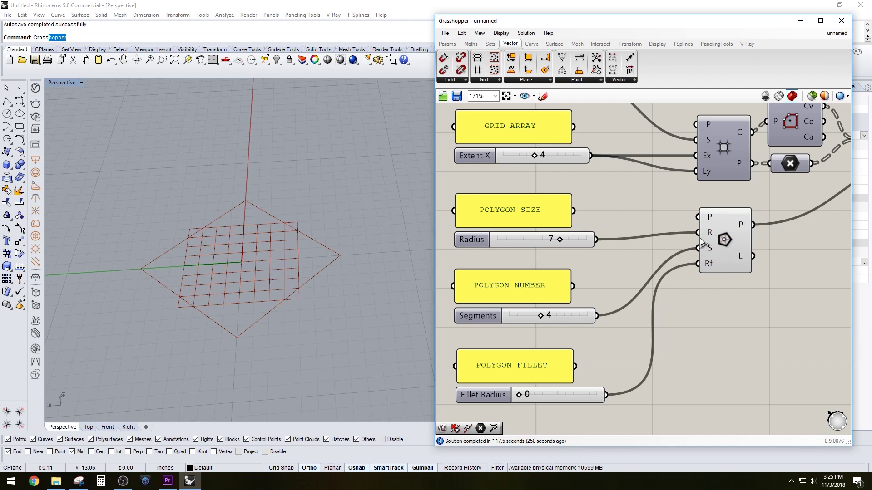
click(512, 207)
click(633, 222)
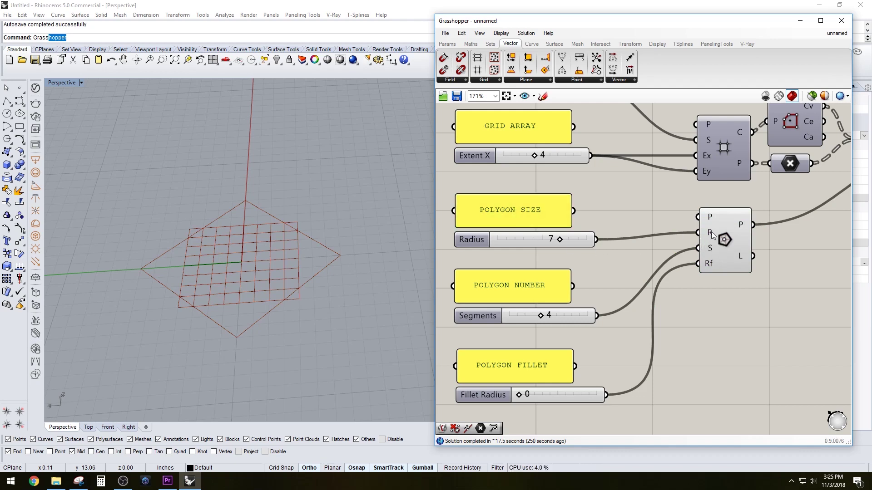
mouse_move(711, 235)
mouse_move(560, 239)
mouse_down()
mouse_move(594, 235)
mouse_move(563, 239)
mouse_move(580, 238)
mouse_move(571, 239)
mouse_up()
Round the diamond's corners with a fillet radius of 2.
click(723, 247)
mouse_move(712, 249)
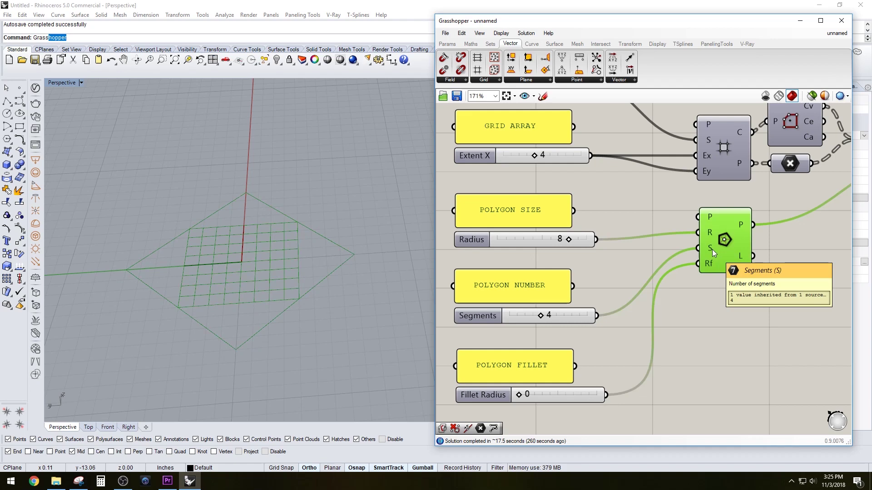
mouse_move(542, 316)
mouse_down()
mouse_move(533, 316)
mouse_move(586, 318)
mouse_move(538, 322)
mouse_up()
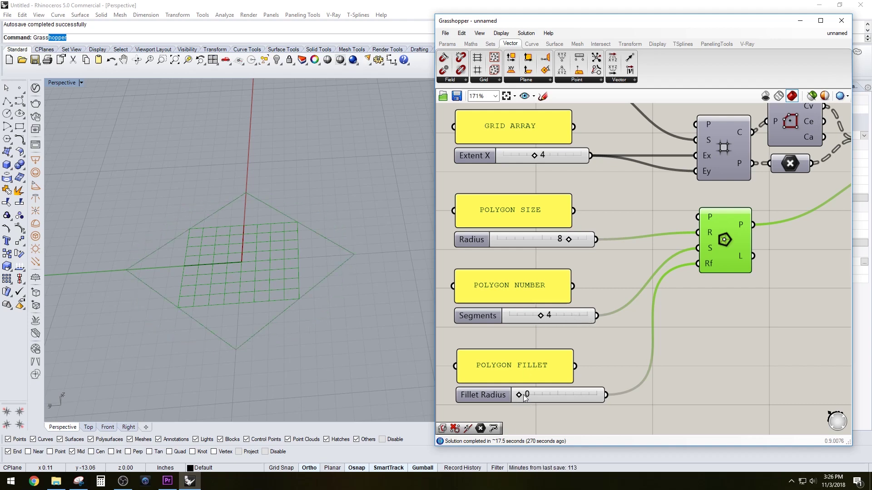
mouse_move(519, 393)
mouse_down()
mouse_move(554, 393)
mouse_move(536, 393)
mouse_up()
click(721, 336)
scroll(681, 296, down, 1)
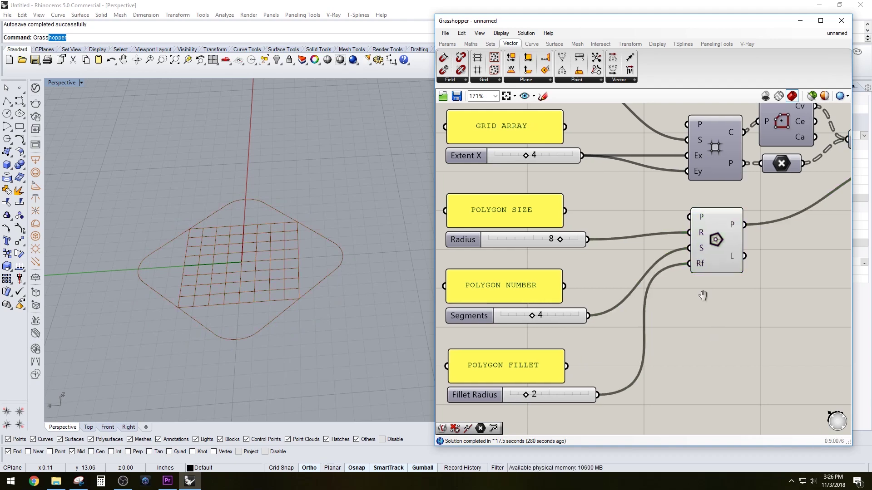
click(662, 256)
scroll(661, 256, up, 1)
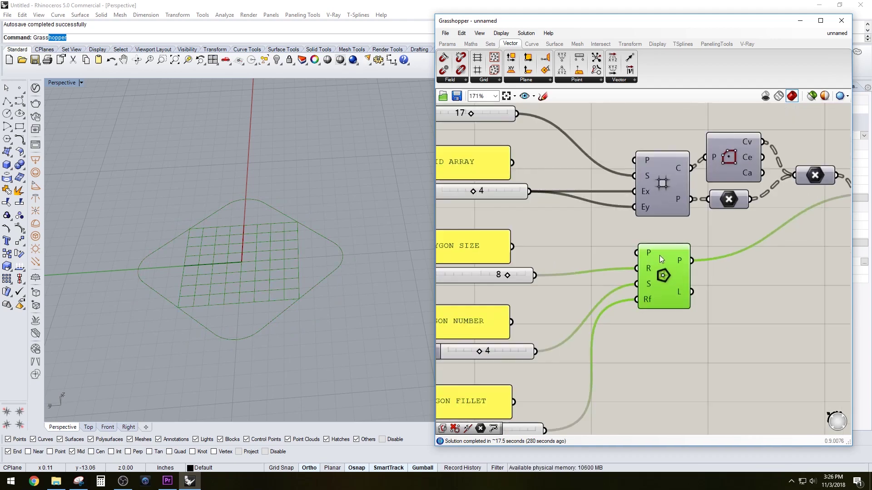
Hide the base Polygon preview and bring the Square Grid component into view.
right_click(697, 326)
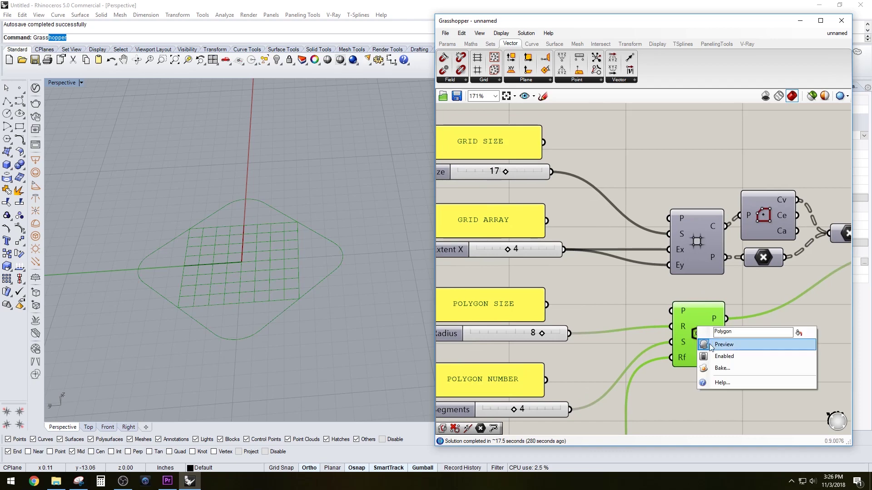
click(718, 345)
click(675, 300)
right_drag(605, 285, 658, 332)
scroll(745, 270, up, 1)
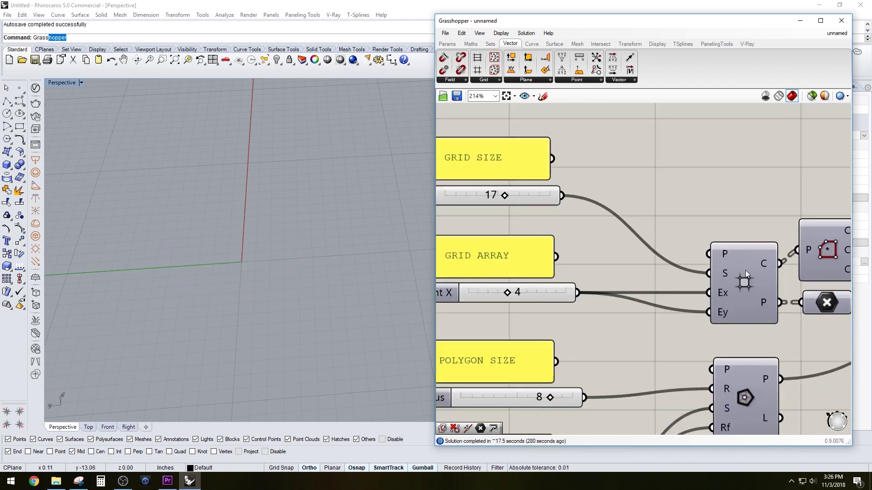
click(737, 279)
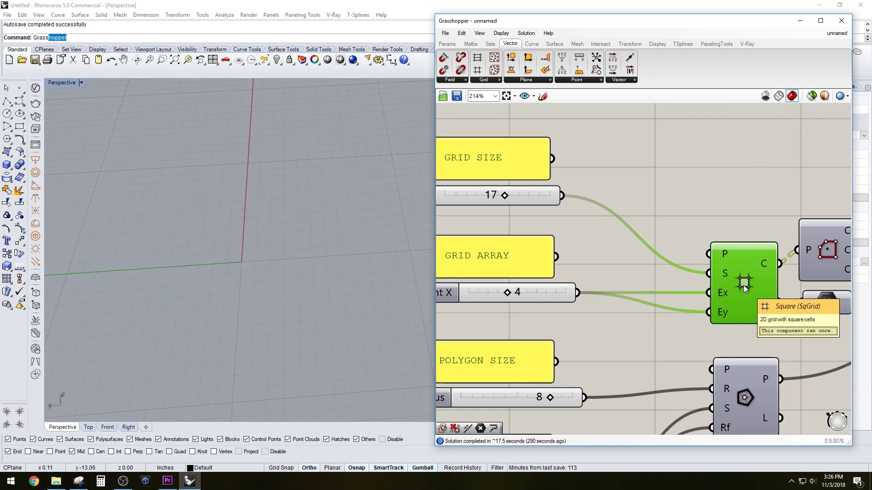
click(726, 178)
right_drag(726, 178, 767, 189)
Turn on the Square Grid preview and orbit the Rhino view onto the grid cells.
click(771, 276)
right_click(784, 285)
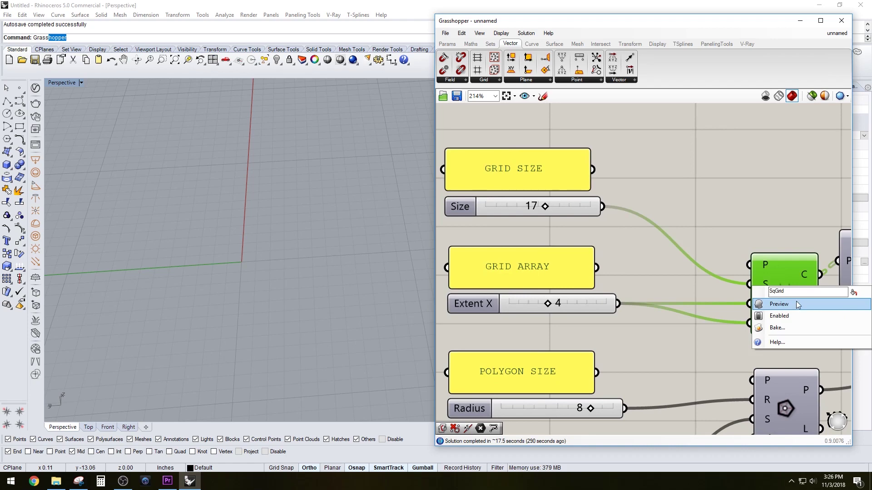
click(793, 304)
right_drag(399, 219, 273, 208)
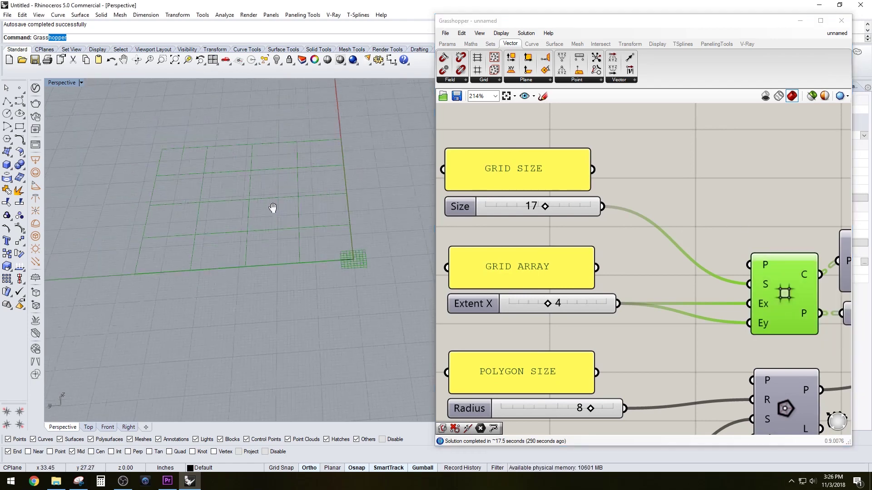
scroll(273, 209, up, 3)
click(704, 205)
Raise the grid size to 19 and set Extent X to 4.
click(789, 269)
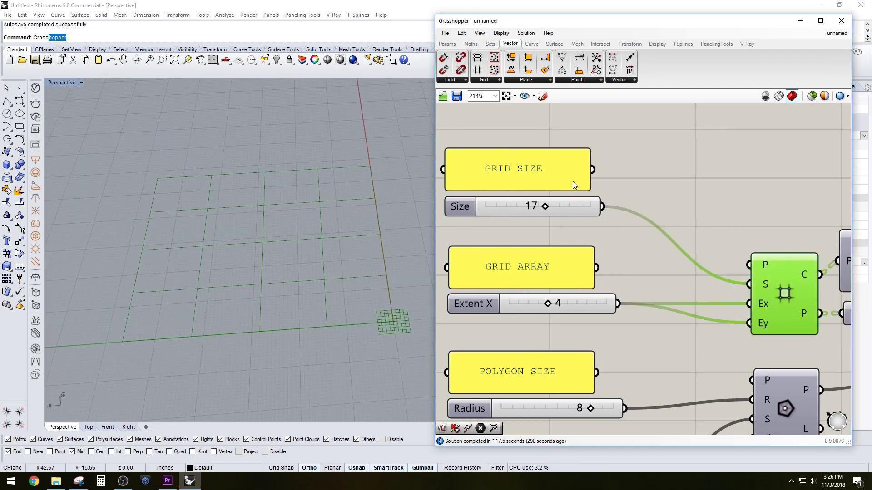
click(593, 194)
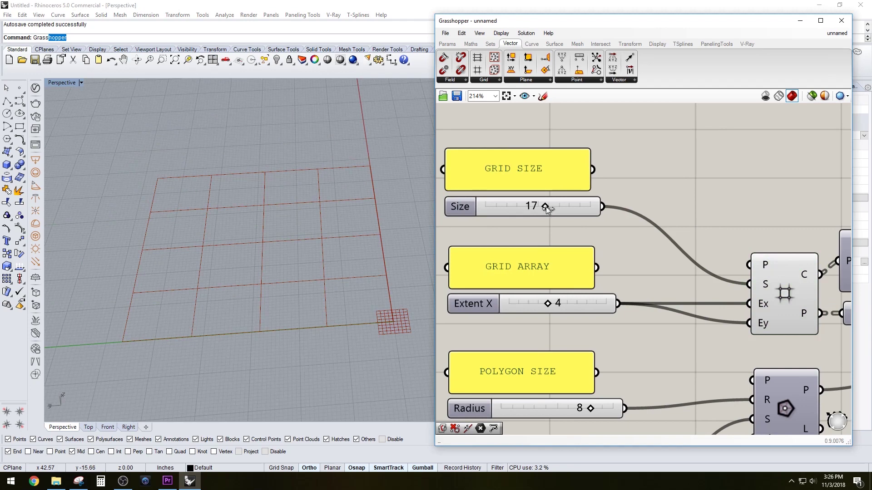
drag(546, 207, 552, 206)
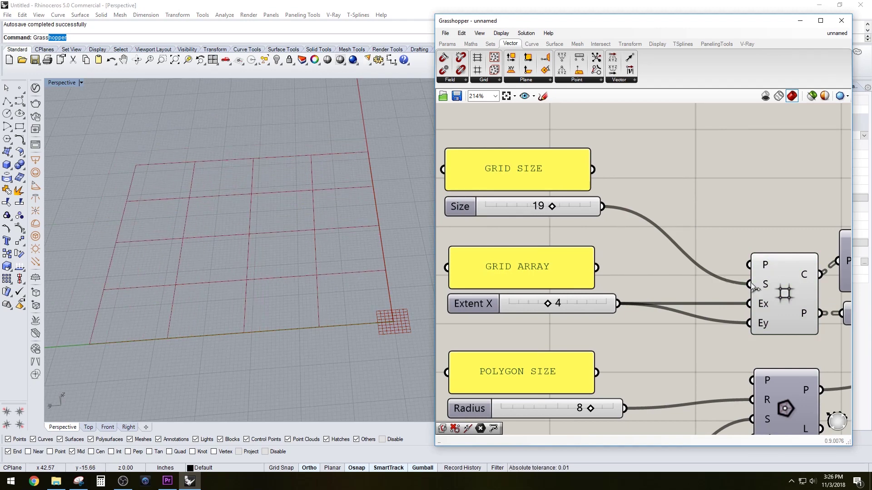
drag(547, 303, 537, 308)
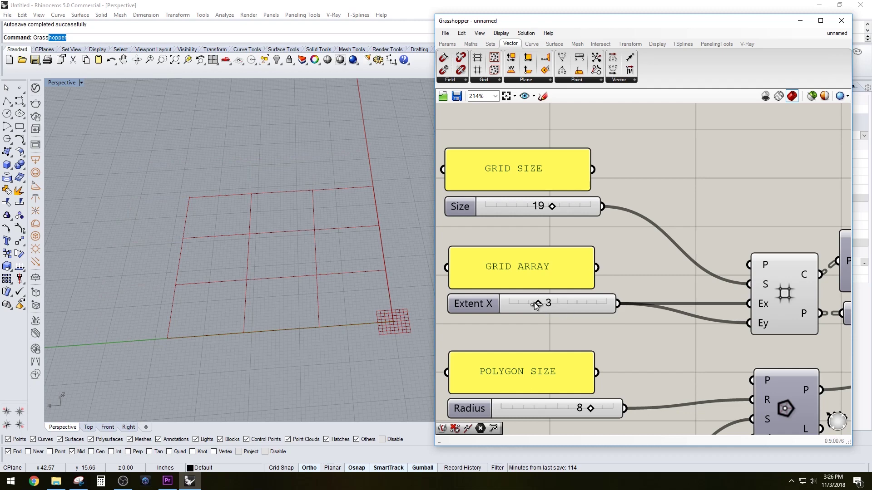
click(475, 303)
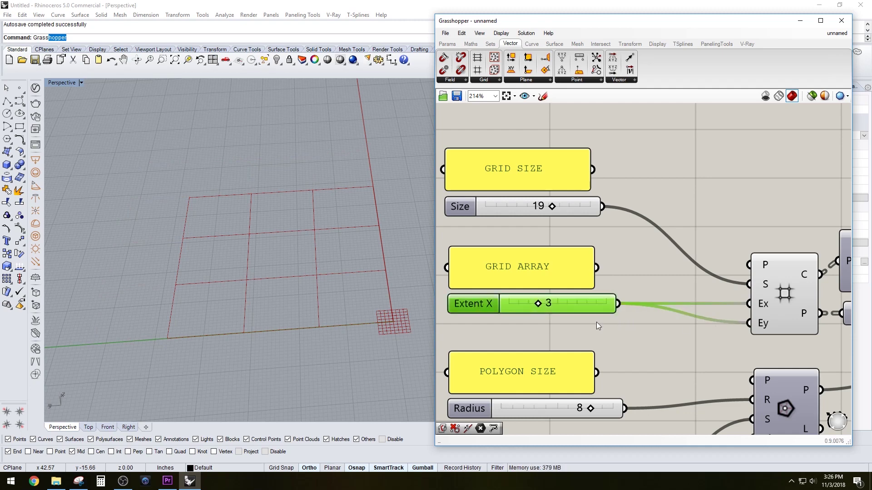
drag(540, 307, 550, 302)
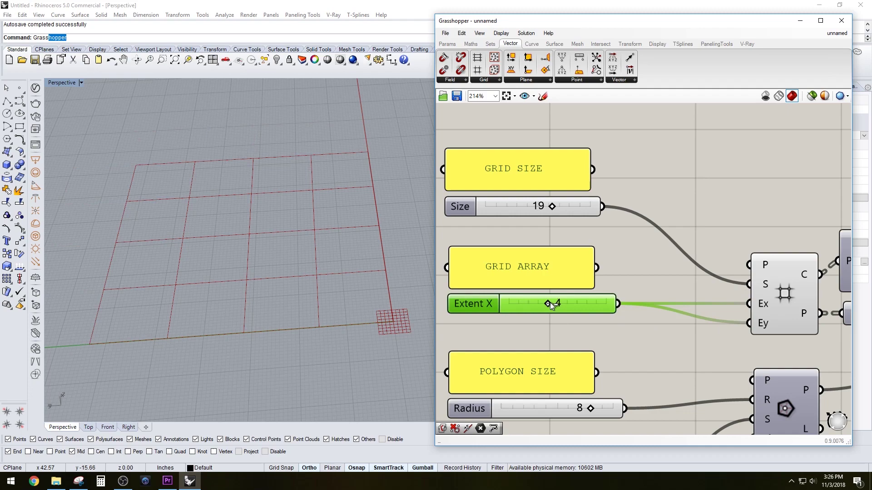
click(655, 192)
Pan the canvas past the Square Grid component to its downstream components.
scroll(704, 205, down, 2)
scroll(704, 205, up, 2)
click(675, 245)
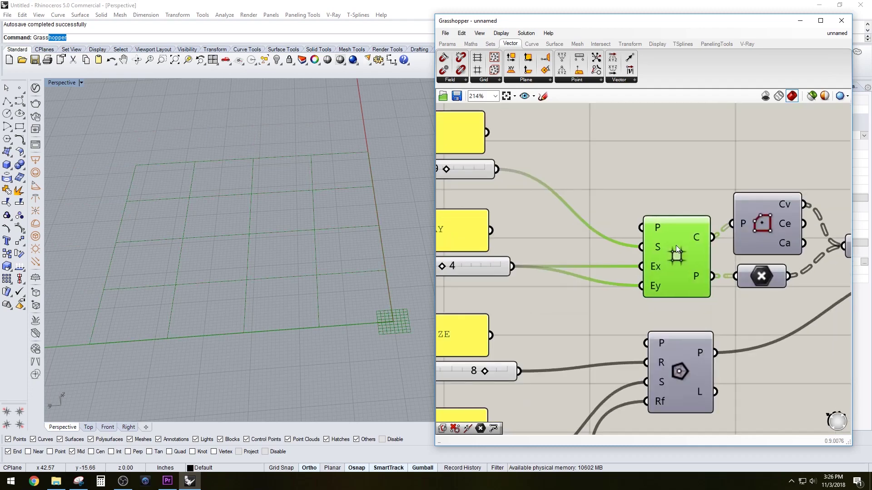
click(661, 175)
click(692, 236)
right_drag(700, 170, 639, 162)
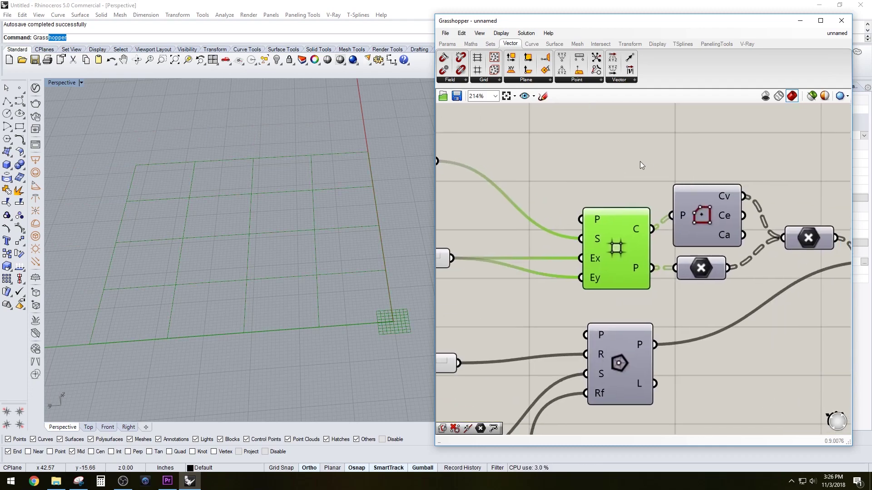
click(639, 162)
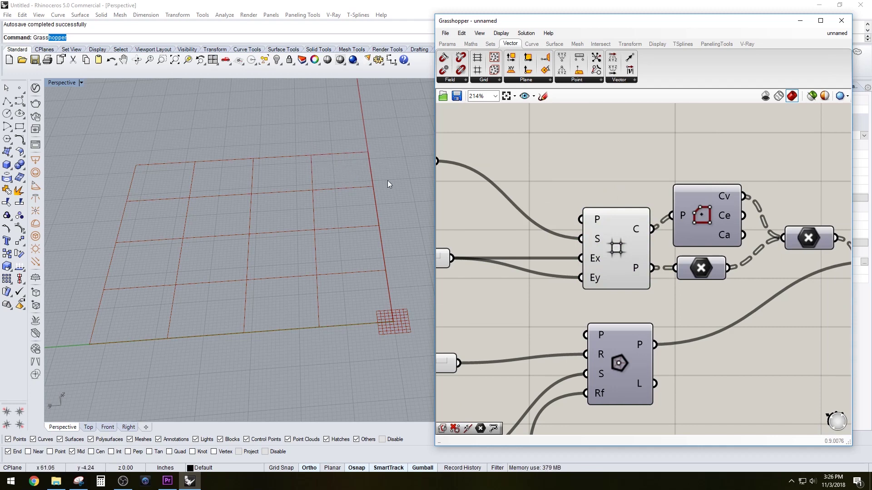
Enable the Polygon Center preview to show the cell centre points in Rhino.
click(614, 224)
click(666, 205)
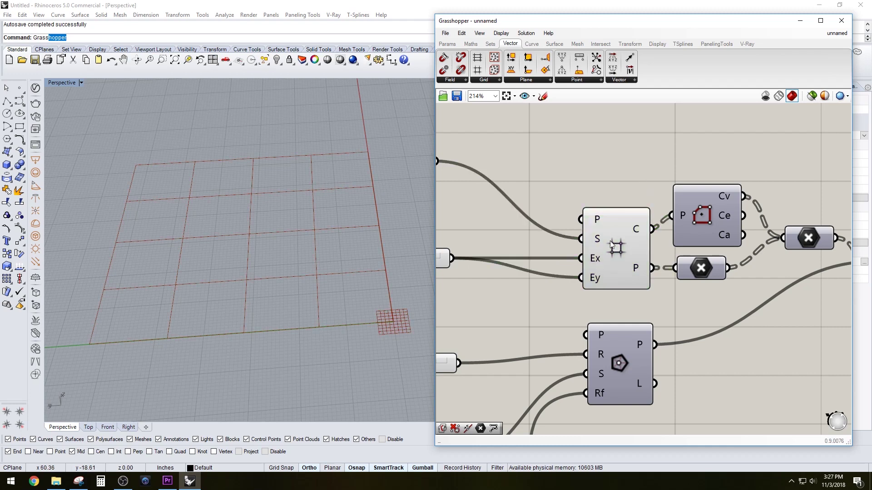
right_click(706, 204)
click(655, 209)
mouse_move(639, 229)
click(707, 211)
right_click(707, 212)
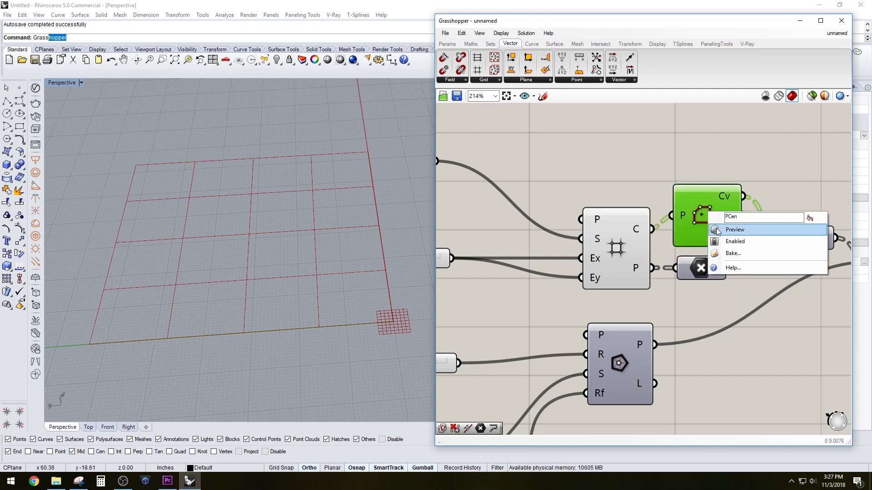
click(715, 228)
click(704, 190)
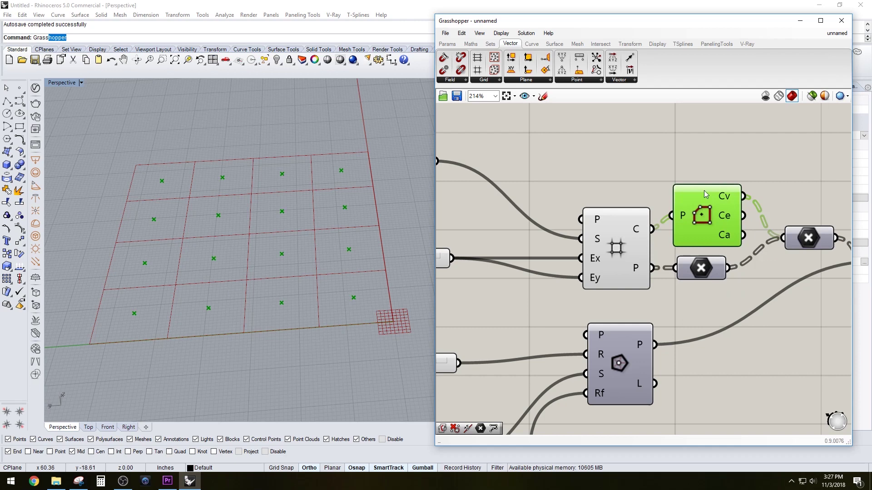
click(711, 216)
click(705, 171)
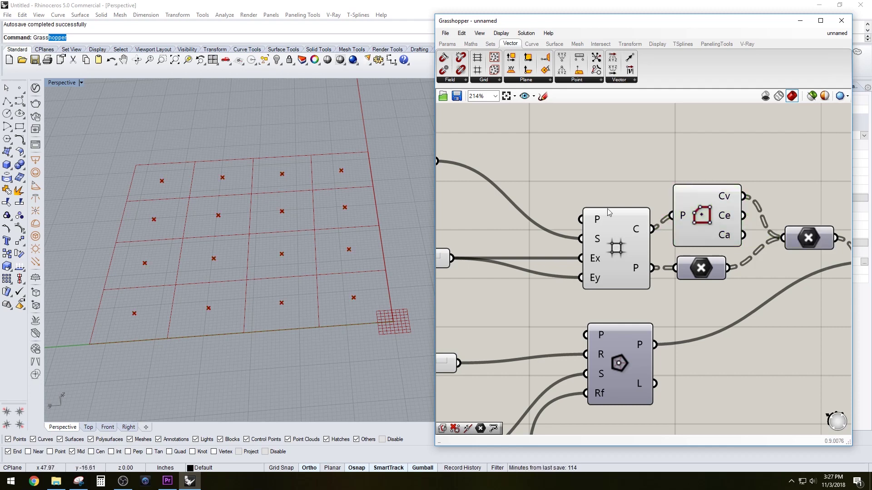
Hide the centre points and preview the grid corner points instead.
click(713, 219)
right_click(714, 220)
click(736, 233)
click(707, 269)
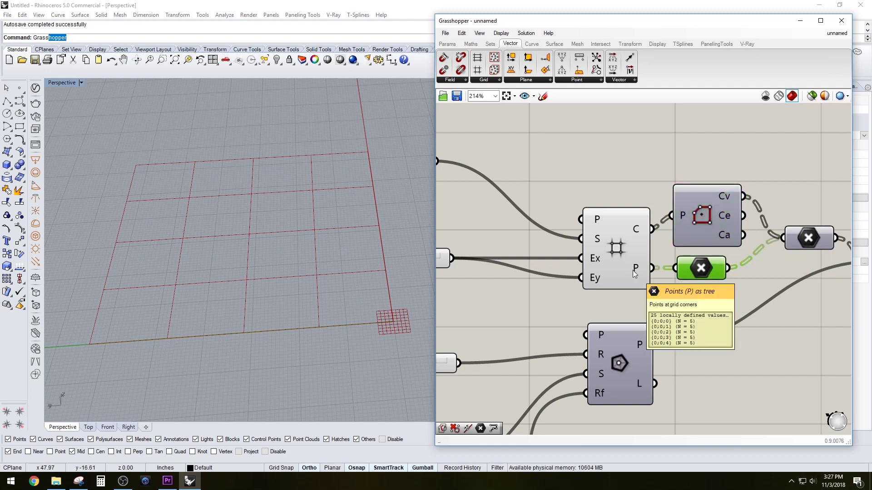
right_click(695, 272)
click(712, 268)
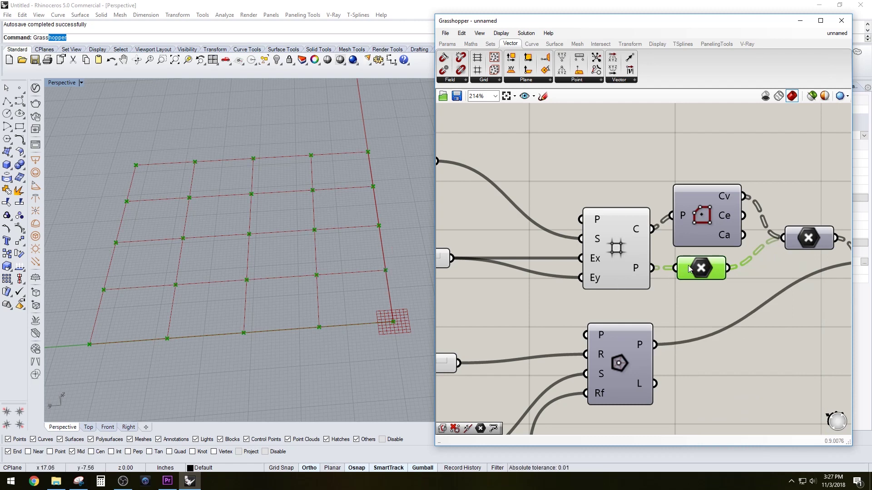
Hide the corner points and preview the combined centre and corner points.
right_click(704, 267)
click(727, 269)
right_drag(807, 214, 740, 192)
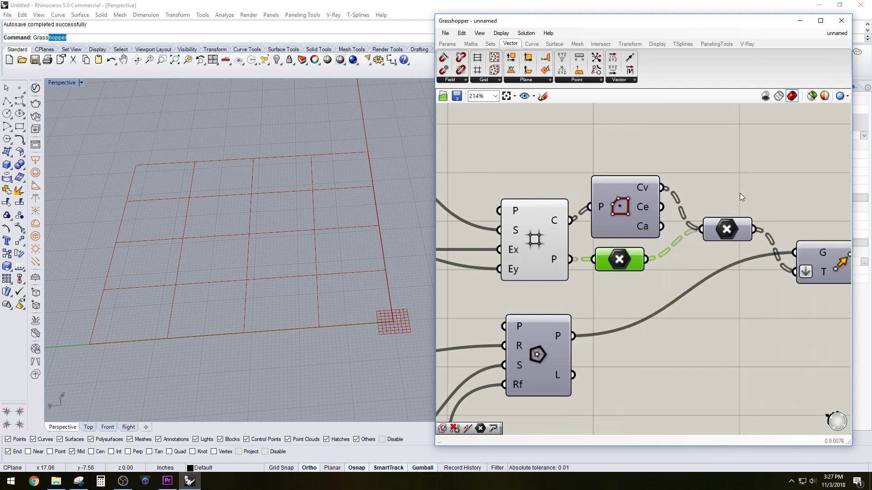
click(740, 192)
right_click(728, 231)
click(741, 253)
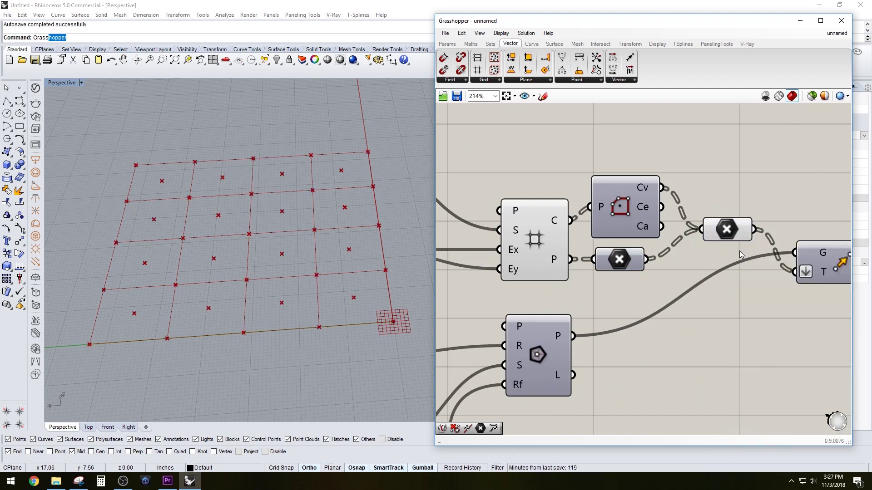
click(732, 225)
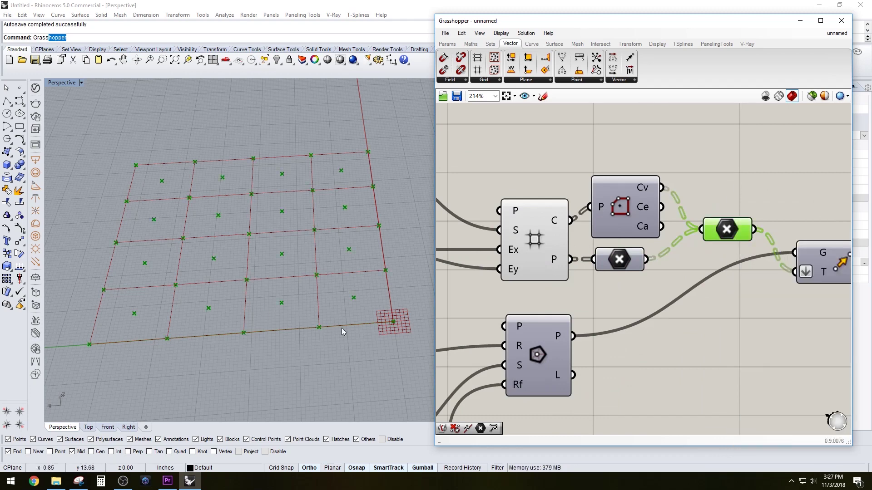
Hide the square grid lines in Rhino and orbit to view the point array.
click(537, 227)
right_click(537, 227)
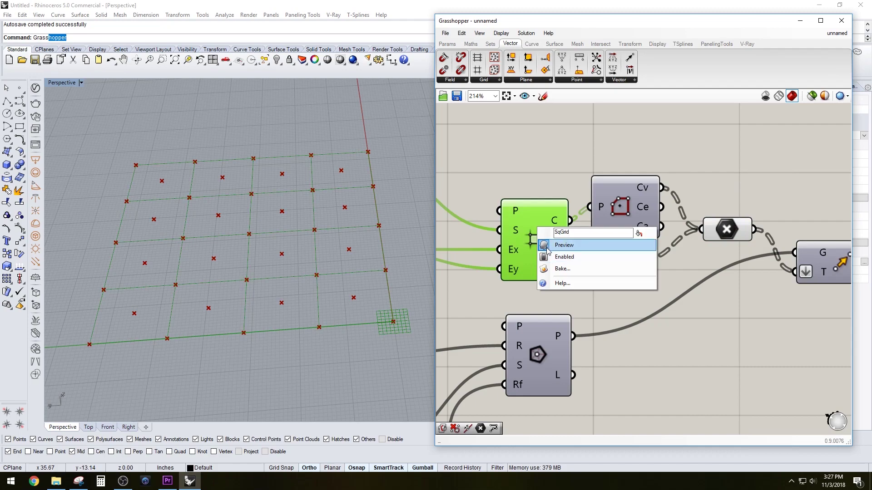
click(564, 239)
right_drag(317, 227, 365, 260)
Enable the Move component preview to show polygons placed at every point.
click(739, 217)
right_drag(739, 216, 723, 199)
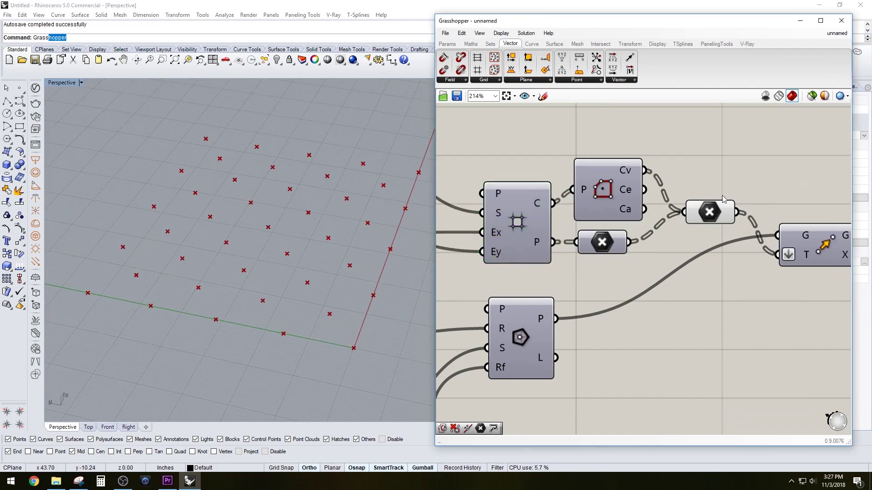
right_drag(832, 234, 777, 219)
right_click(751, 225)
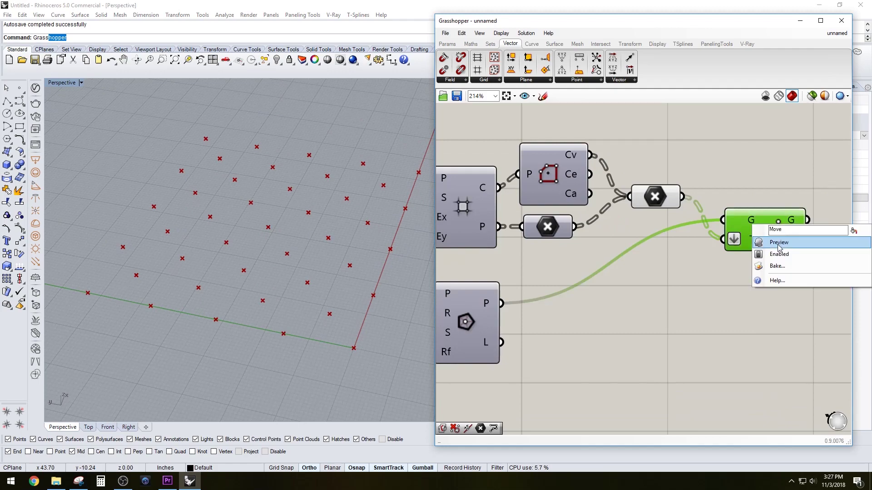
click(779, 242)
right_drag(593, 335, 639, 342)
scroll(658, 306, up, 4)
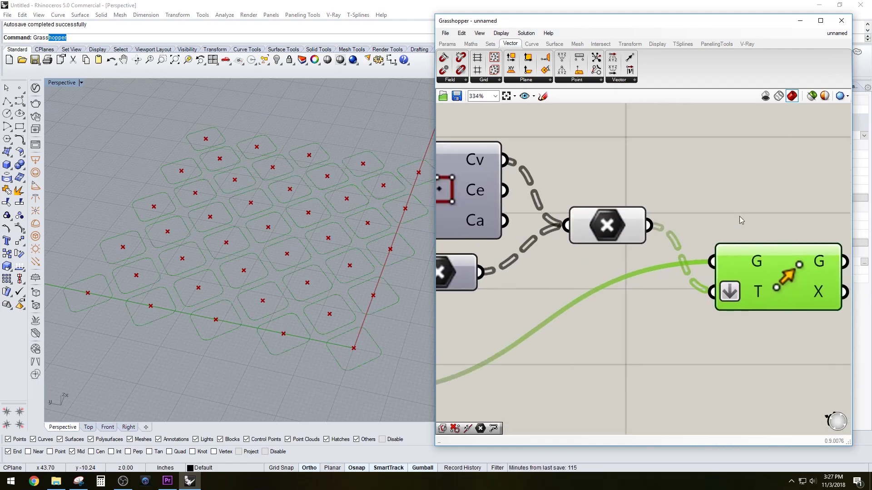
click(739, 220)
Hide the combined point markers, leaving only the rounded diamonds visible.
click(593, 218)
right_click(606, 222)
click(625, 234)
scroll(586, 334, down, 5)
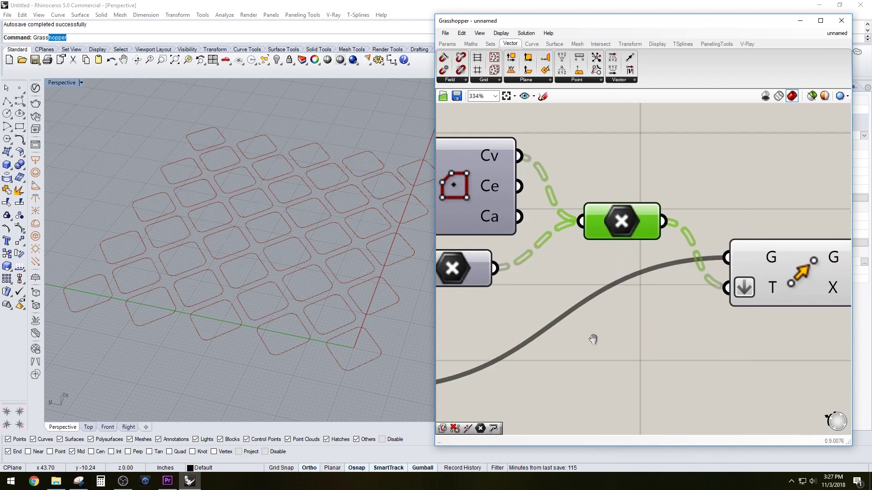
right_drag(708, 219, 686, 321)
Set grid Size to 24, adjust Extent X, and set polygon Radius to 10.
scroll(634, 351, down, 3)
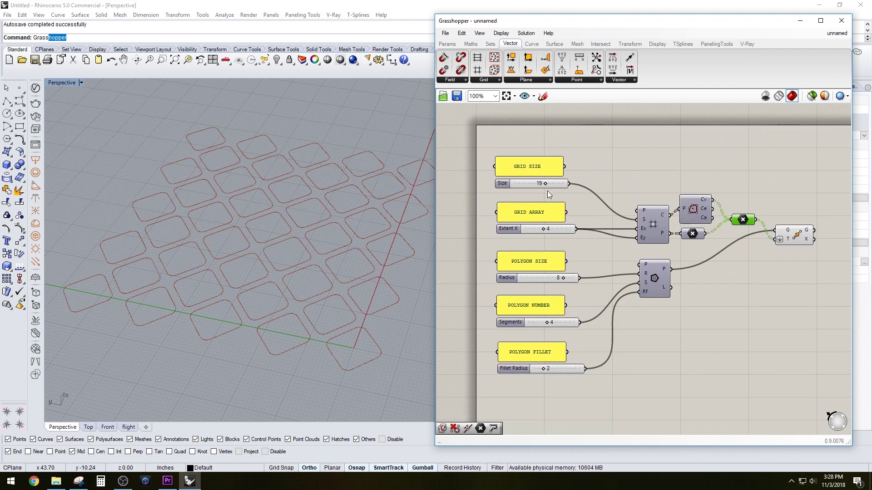
drag(546, 184, 555, 184)
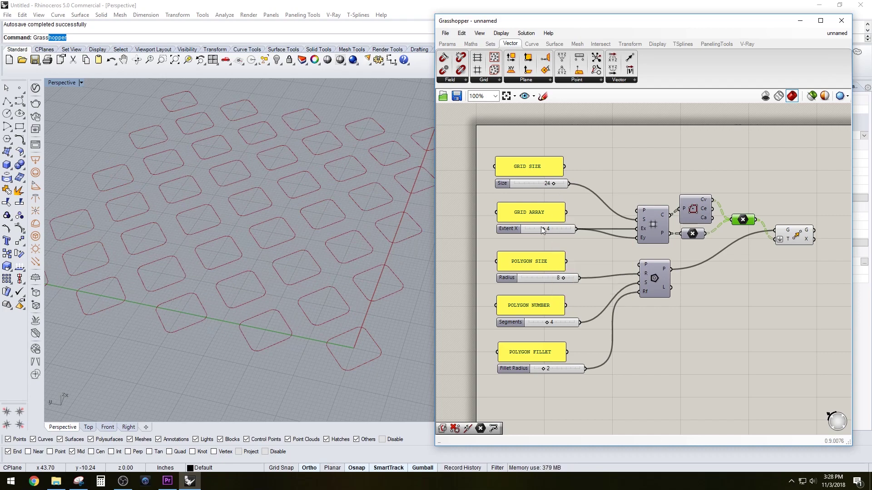
mouse_move(546, 229)
mouse_down()
mouse_move(532, 225)
mouse_move(541, 225)
mouse_up()
drag(563, 278, 591, 269)
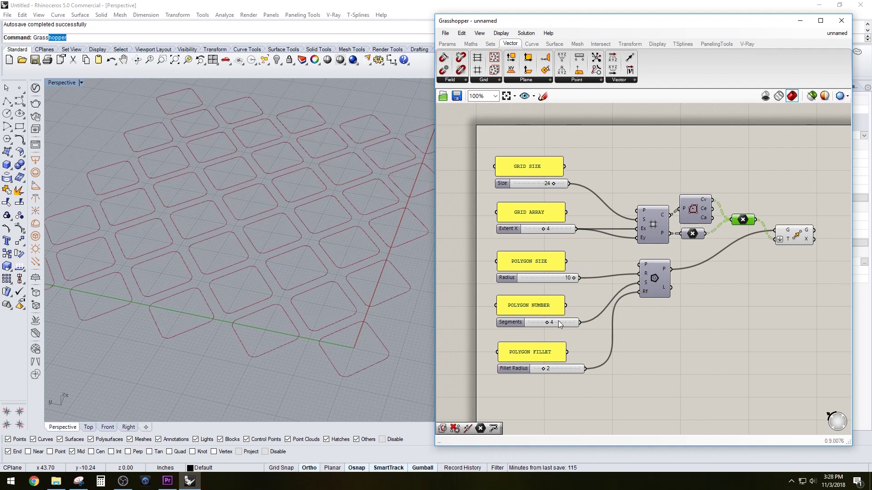
Try 6 sides and fillets up to 10, ending at radius 8, 4 segments, fillet 0.
click(546, 323)
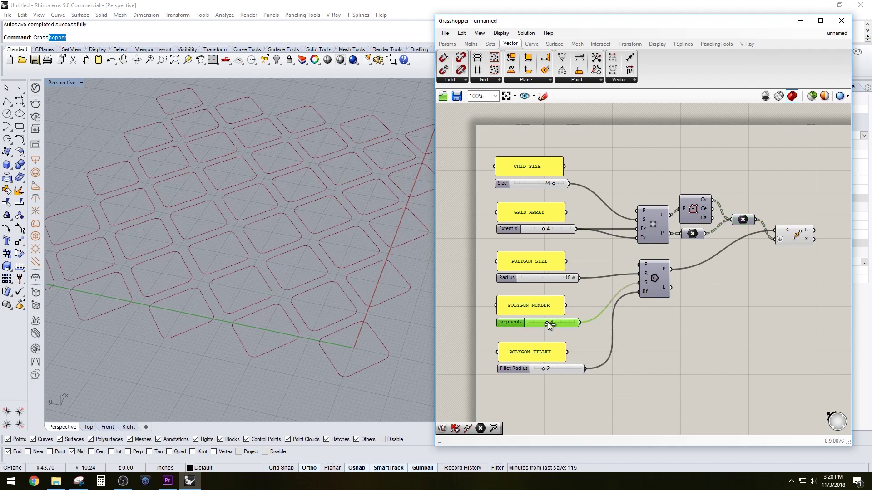
drag(548, 322, 554, 322)
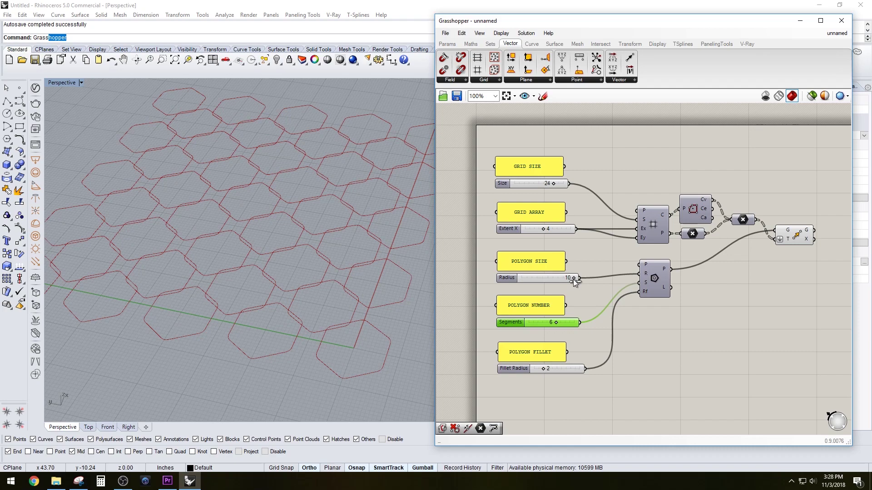
mouse_move(574, 279)
mouse_down()
mouse_move(560, 279)
mouse_move(567, 281)
mouse_up()
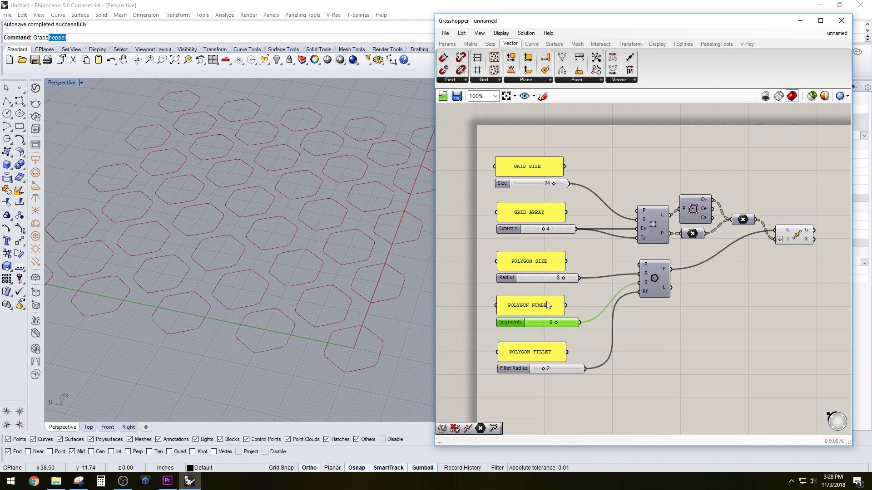
drag(541, 369, 597, 363)
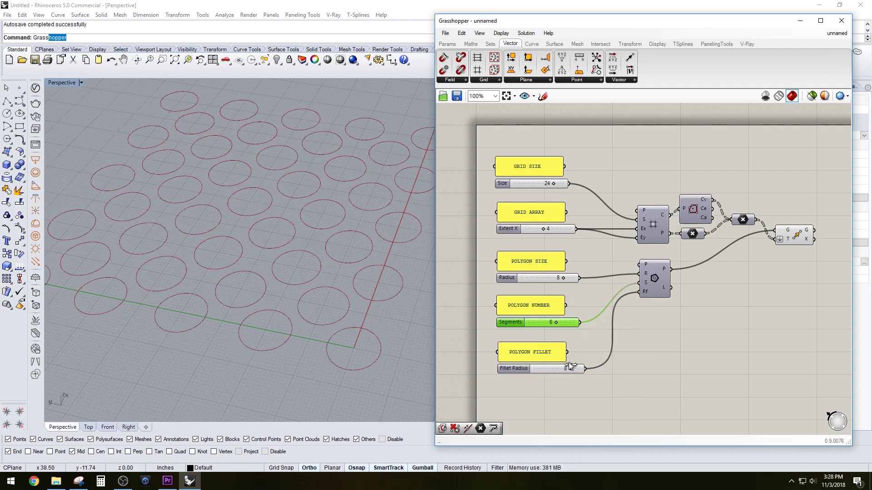
drag(608, 361, 542, 364)
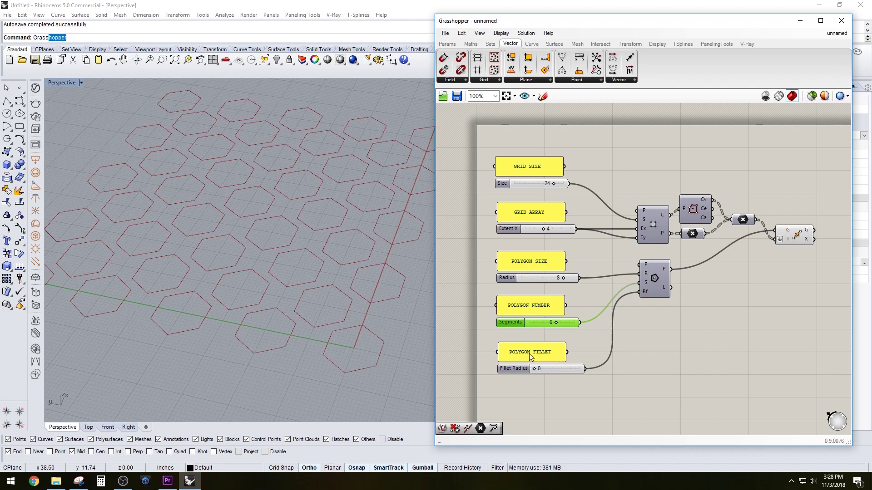
drag(557, 325, 549, 325)
right_drag(712, 336, 705, 317)
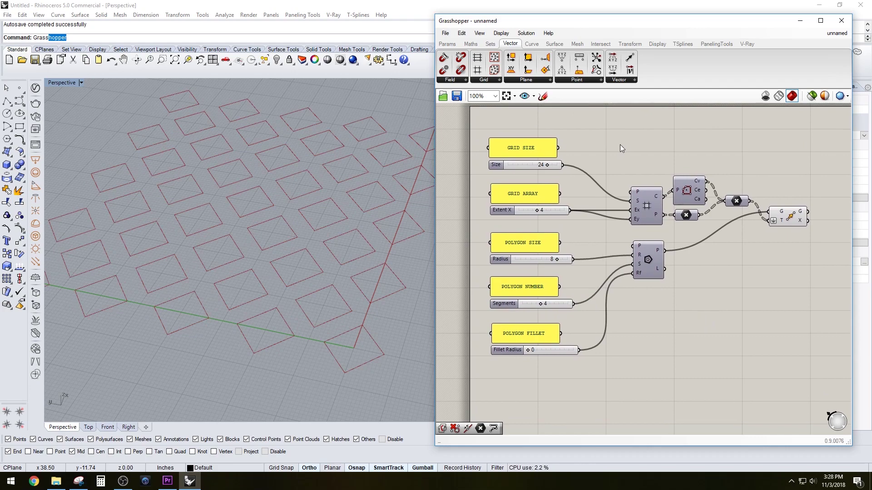
right_drag(564, 176, 580, 185)
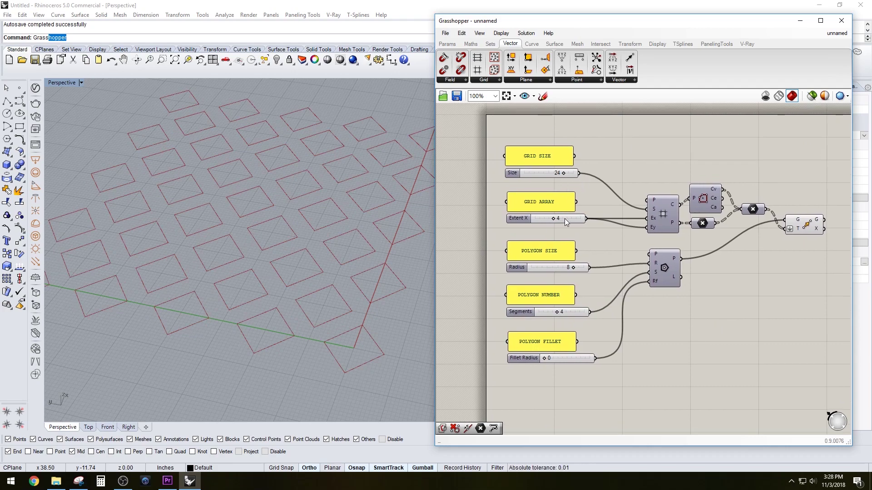
right_drag(785, 236, 770, 257)
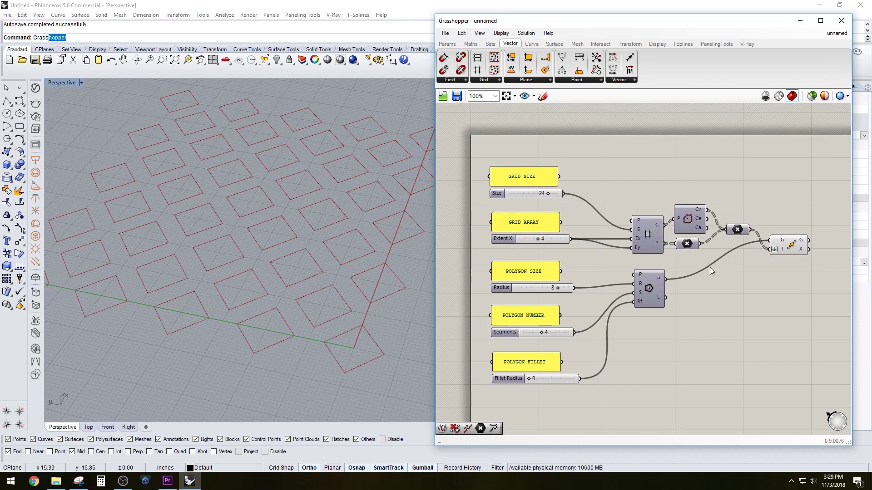
click(786, 248)
click(784, 306)
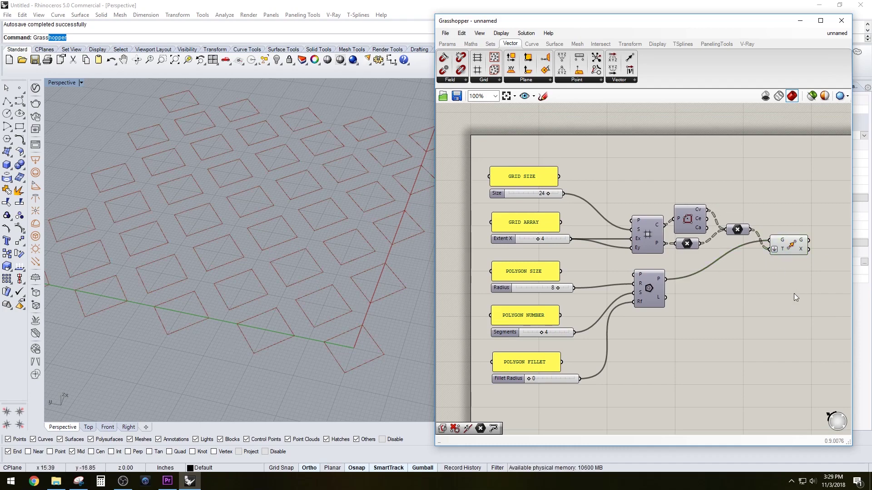